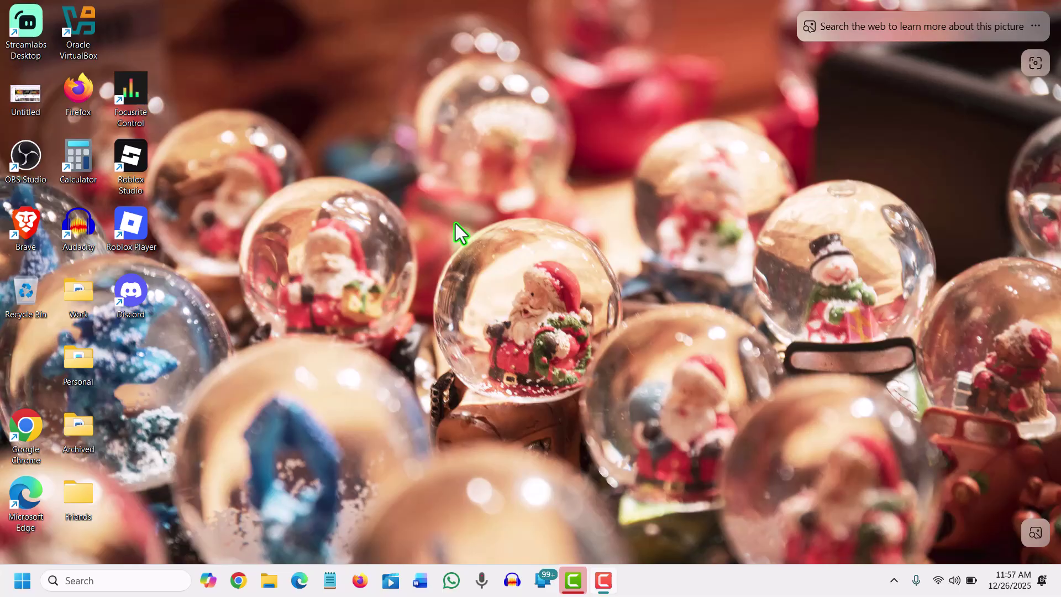
In Chrome, search Google for 'pc manager' and open Microsoft's official PC Manager site.
left_click(239, 581)
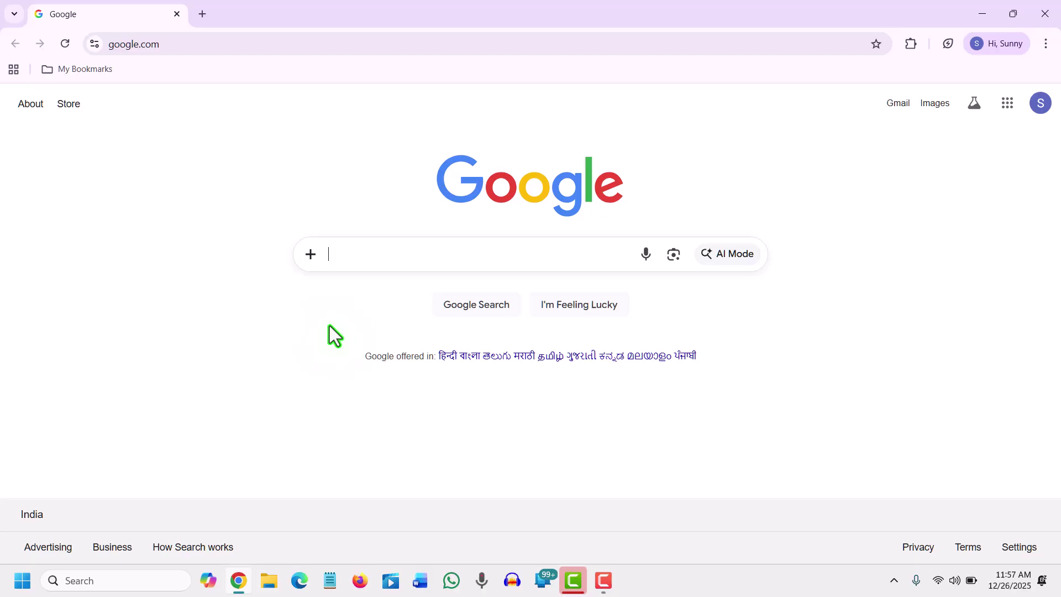
type("pc manager")
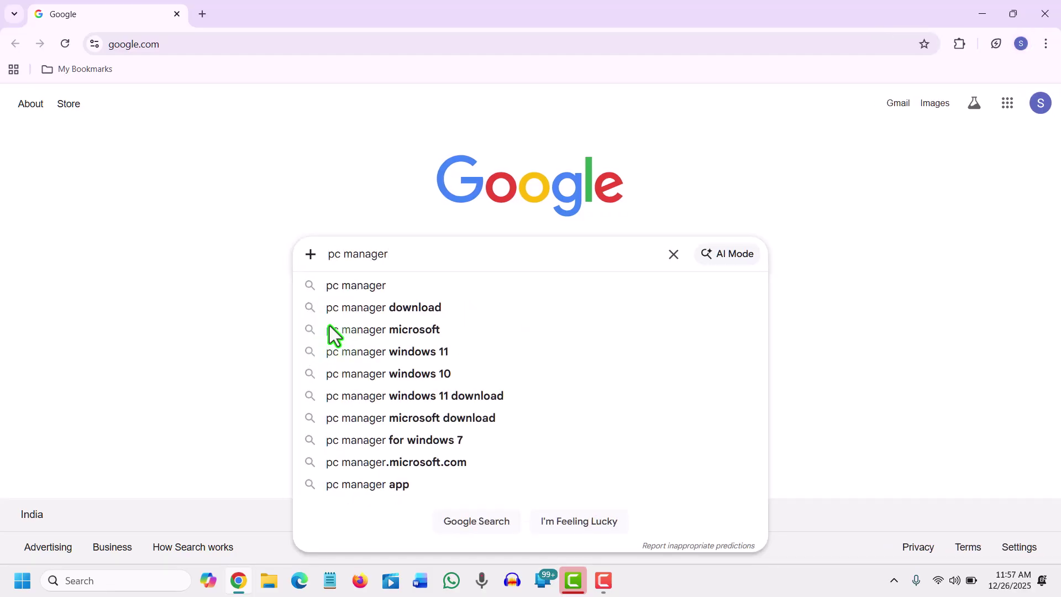
left_click(377, 285)
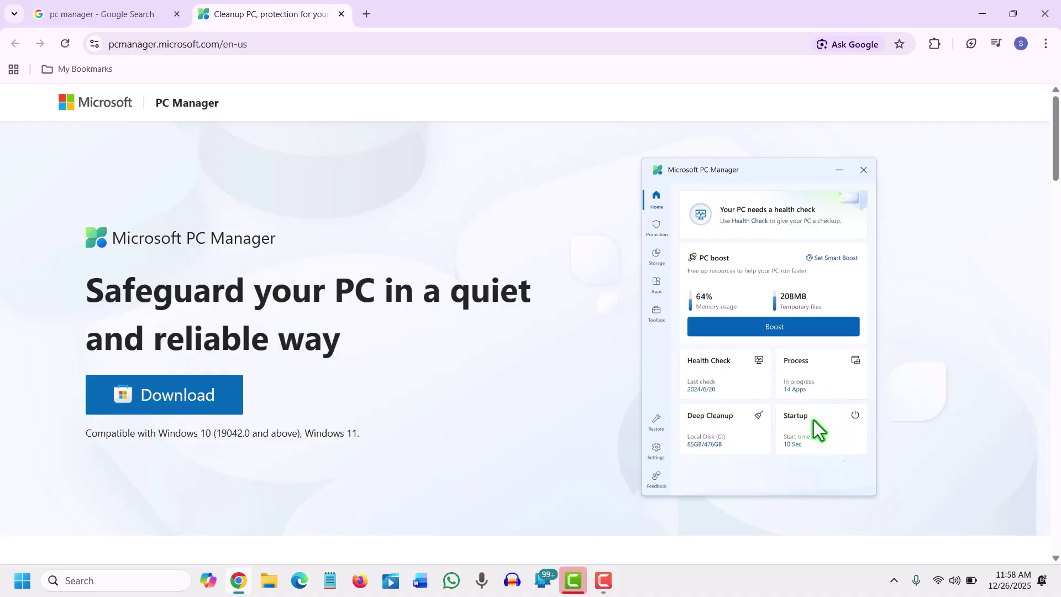
Get Microsoft PC Manager from its Microsoft Store page, install it, then open it.
left_click(172, 395)
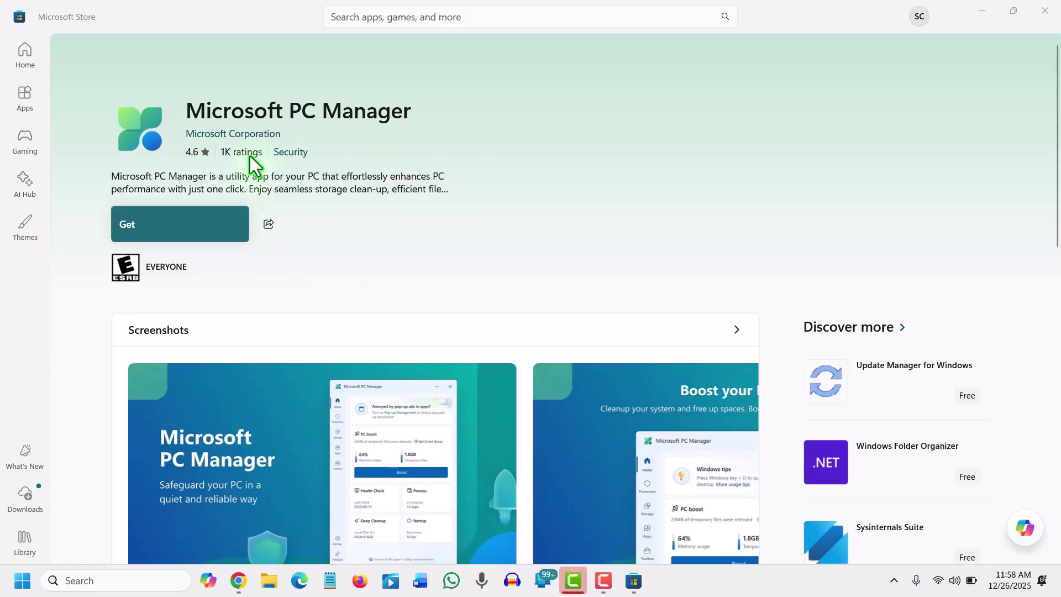
left_click(173, 234)
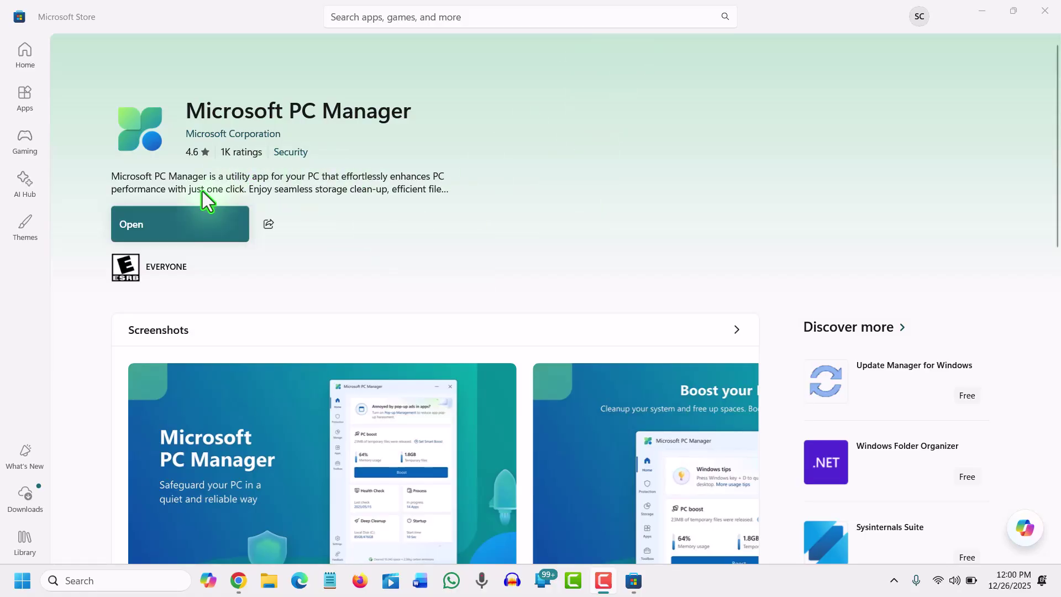
left_click(190, 233)
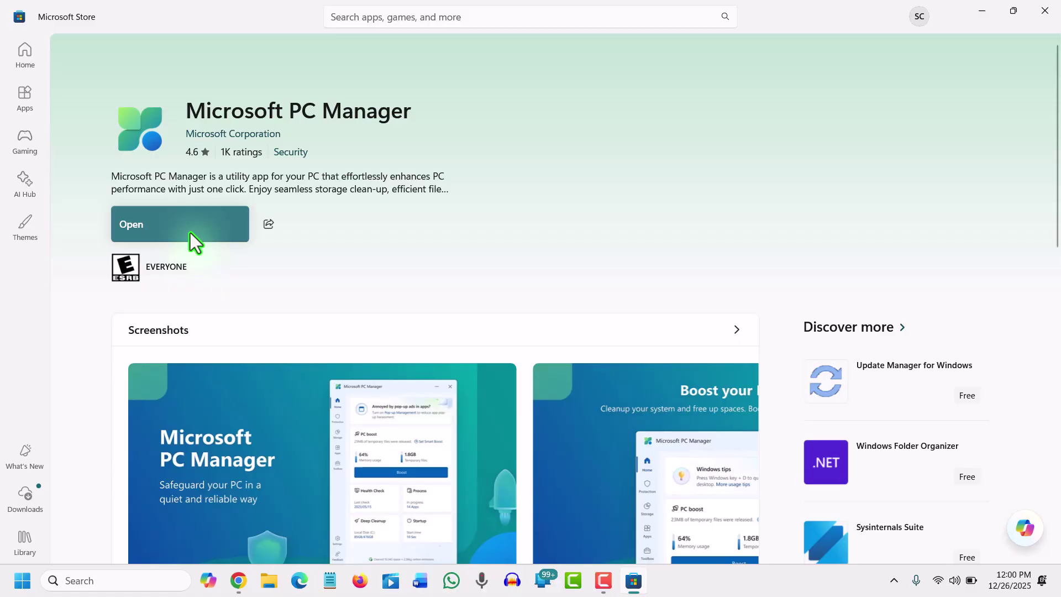
Complete the welcome setup with sign-in startup and Windows default restore both unticked.
left_click(984, 11)
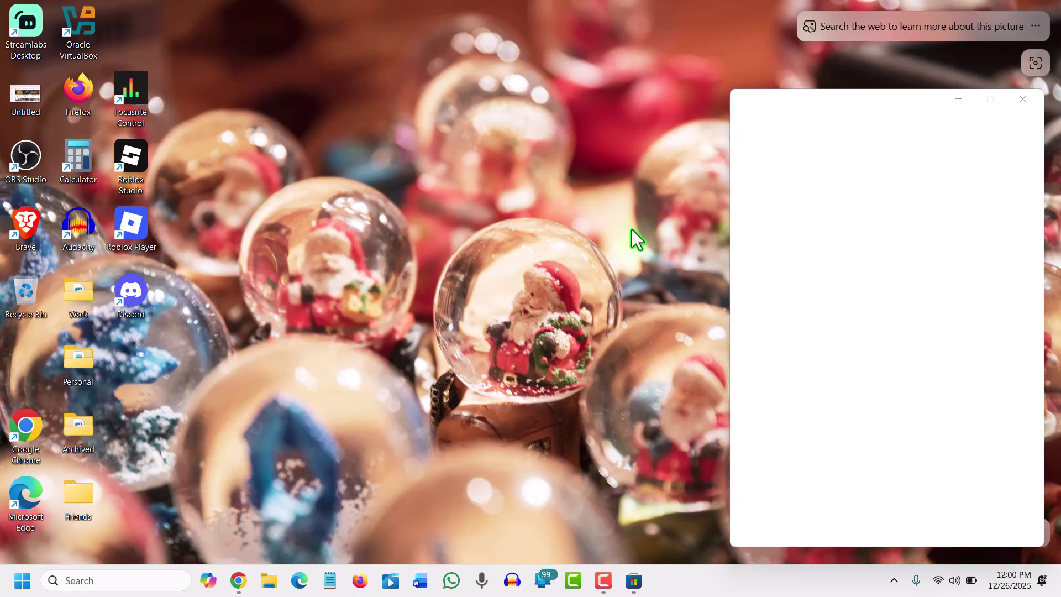
mouse_move(938, 115)
left_mouse_down()
mouse_move(638, 119)
mouse_move(469, 103)
left_mouse_up()
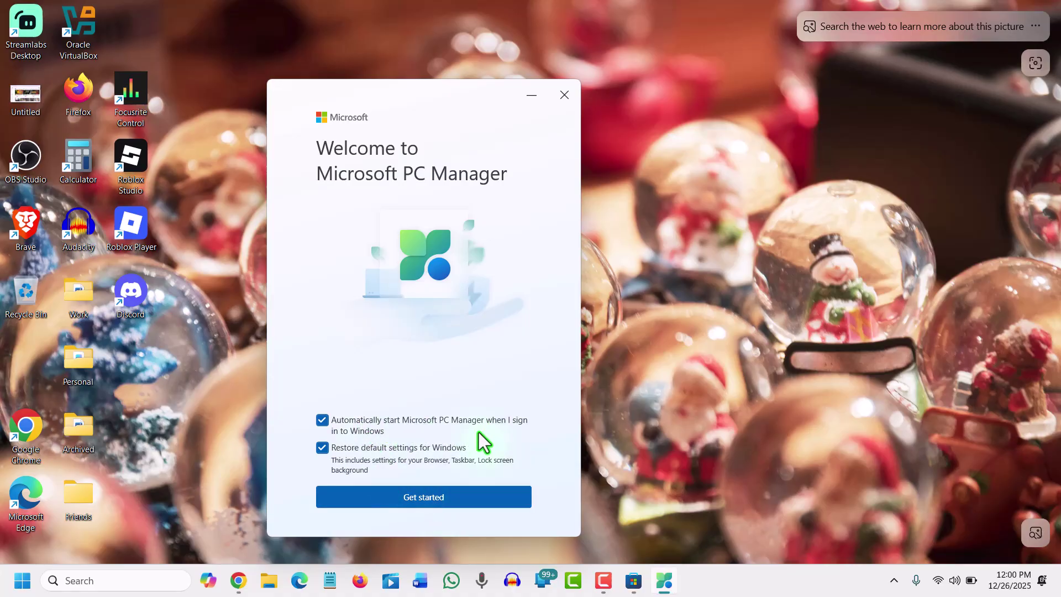
left_click(324, 422)
left_click(325, 450)
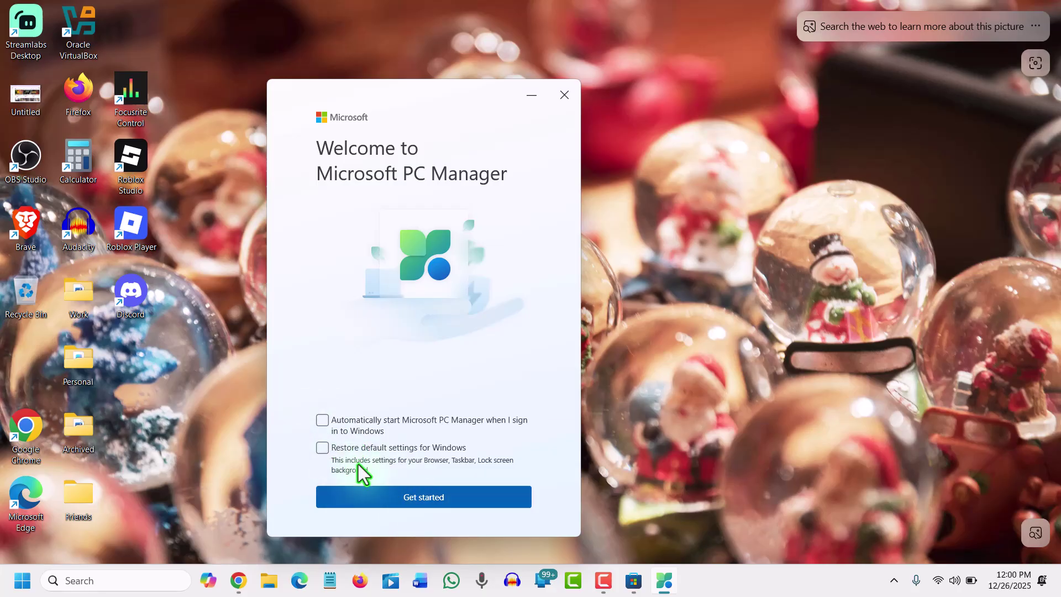
left_click(403, 500)
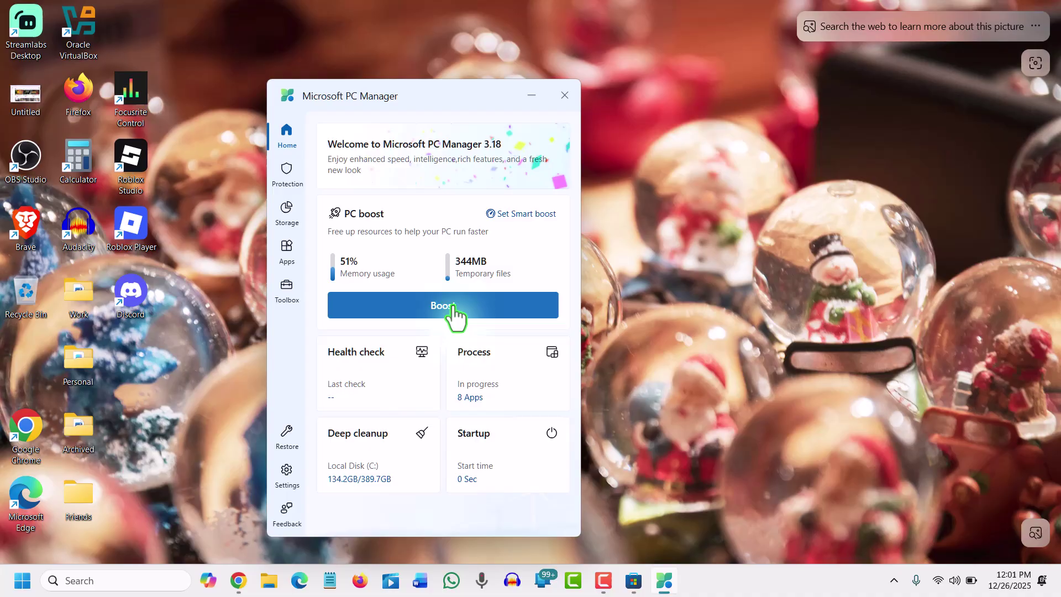
Start a Health check from the Home page card and wait for results.
left_click(371, 406)
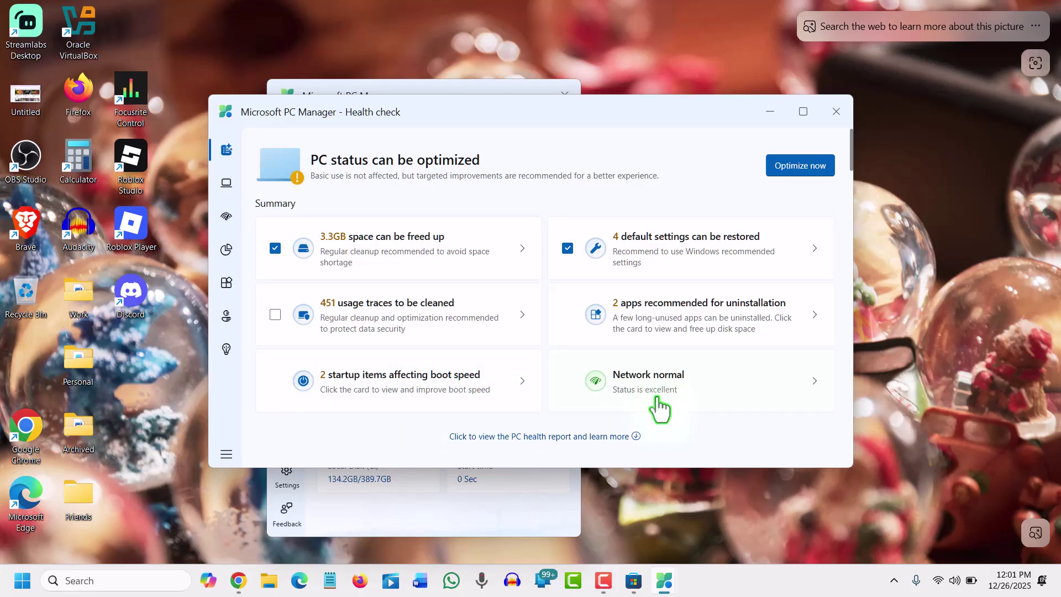
left_click(513, 252)
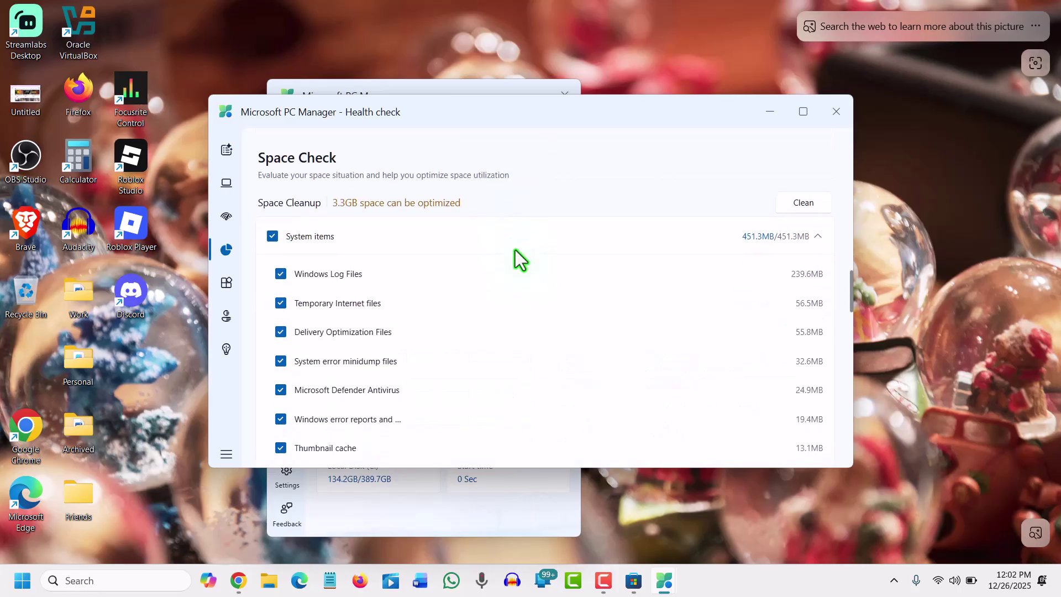
scroll(435, 352, "down", 1)
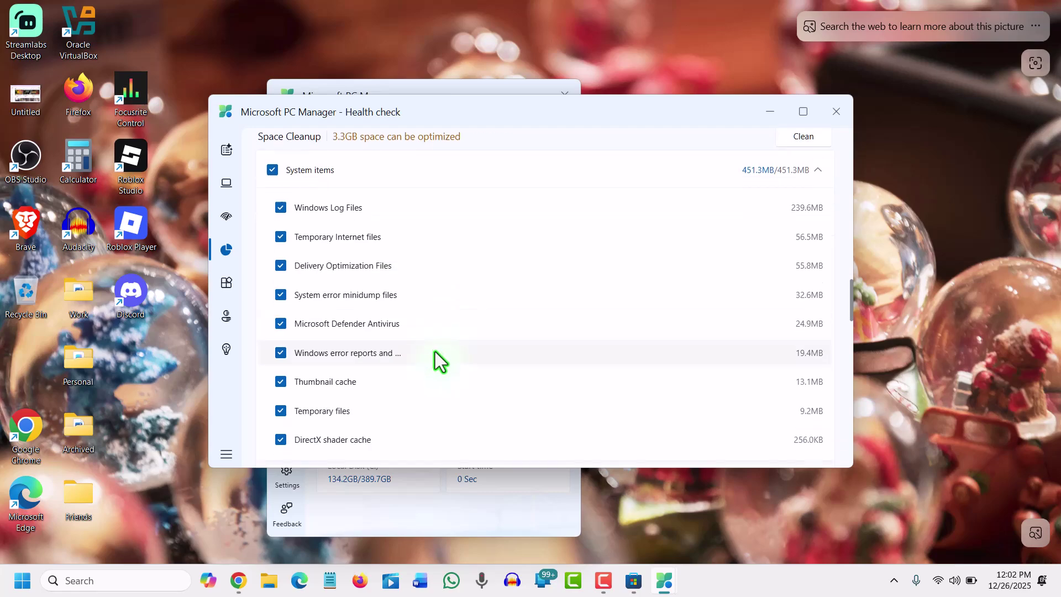
scroll(435, 351, "down", 2)
scroll(436, 376, "down", 1)
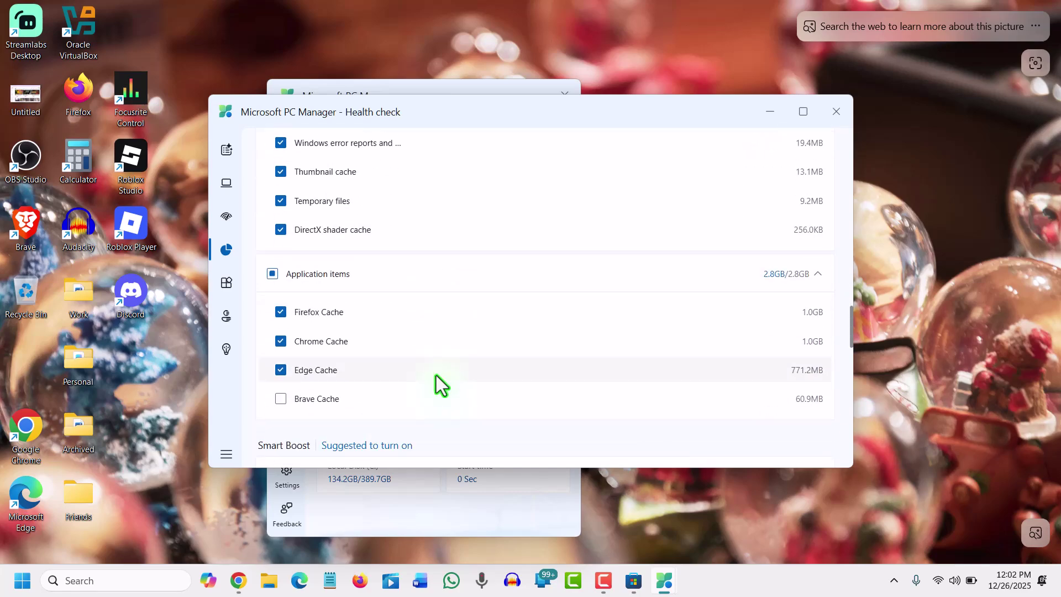
scroll(431, 372, "down", 1)
scroll(431, 373, "up", 1)
scroll(431, 373, "down", 2)
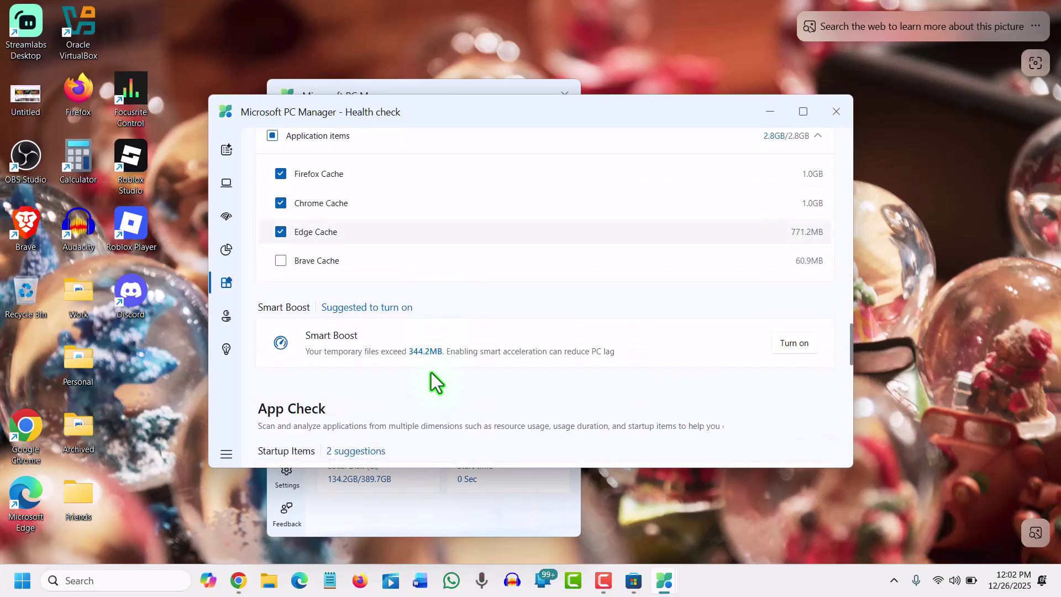
scroll(431, 372, "down", 2)
scroll(431, 372, "down", 2)
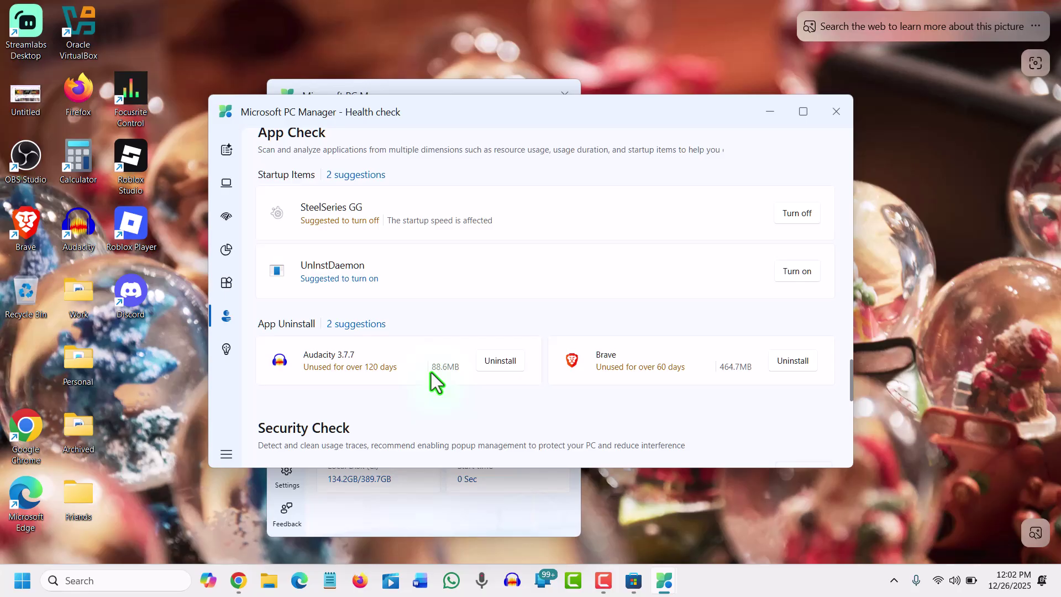
scroll(431, 373, "up", 1)
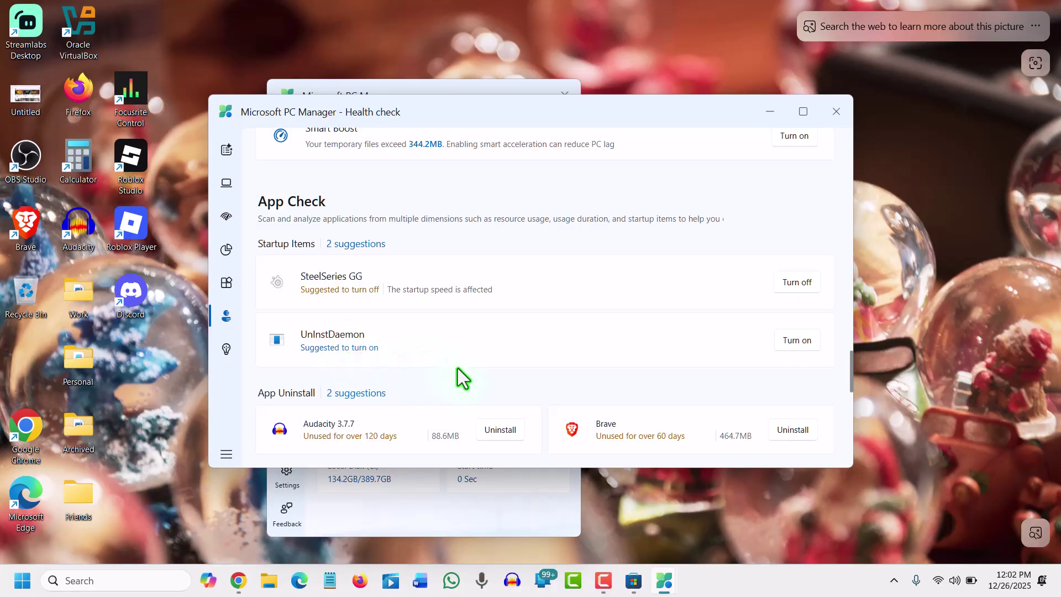
scroll(443, 367, "up", 4)
scroll(443, 367, "up", 5)
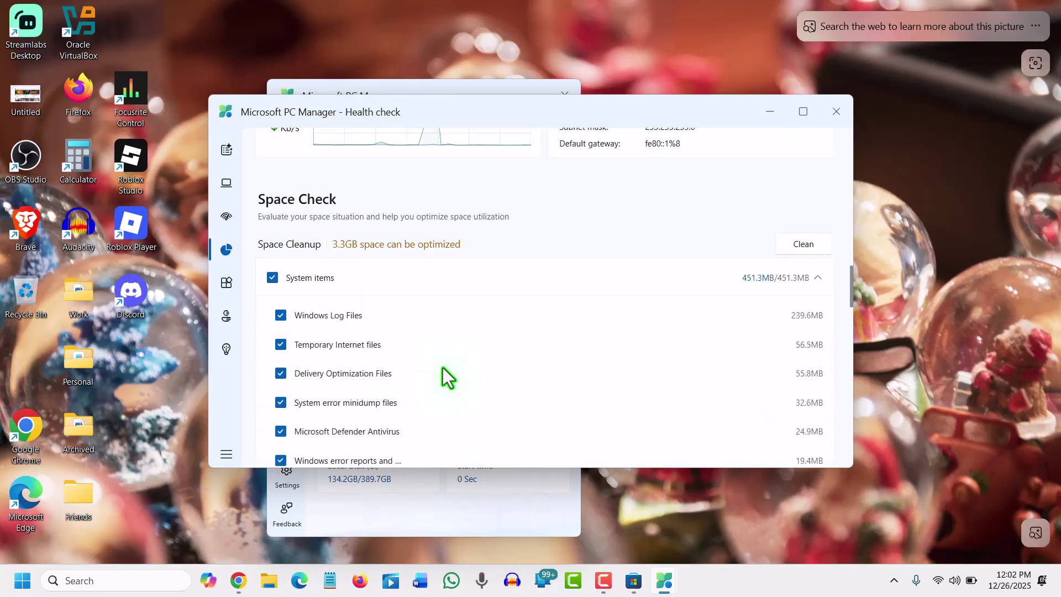
scroll(443, 367, "up", 5)
scroll(445, 367, "up", 5)
scroll(444, 366, "up", 5)
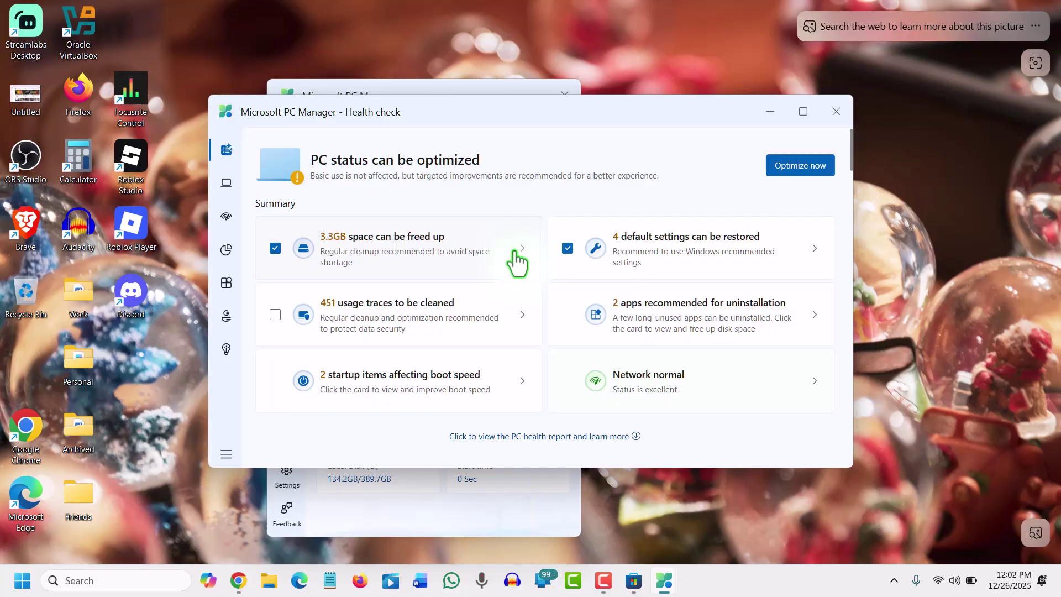
Review the report's app-uninstall suggestions and the startup items slowing boot.
left_click(701, 331)
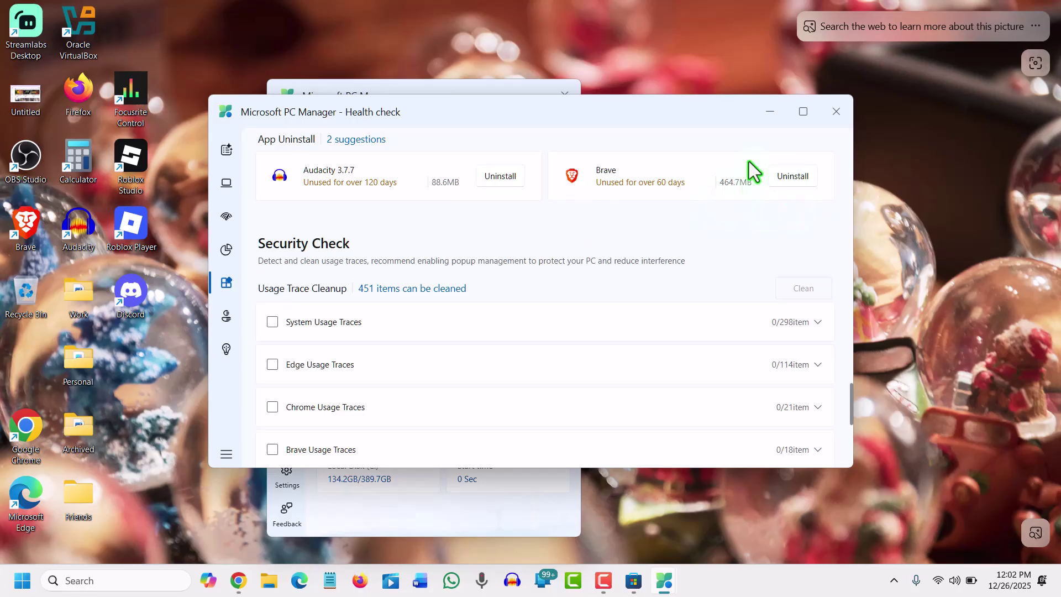
scroll(405, 364, "up", 5)
scroll(293, 214, "up", 5)
scroll(293, 213, "up", 5)
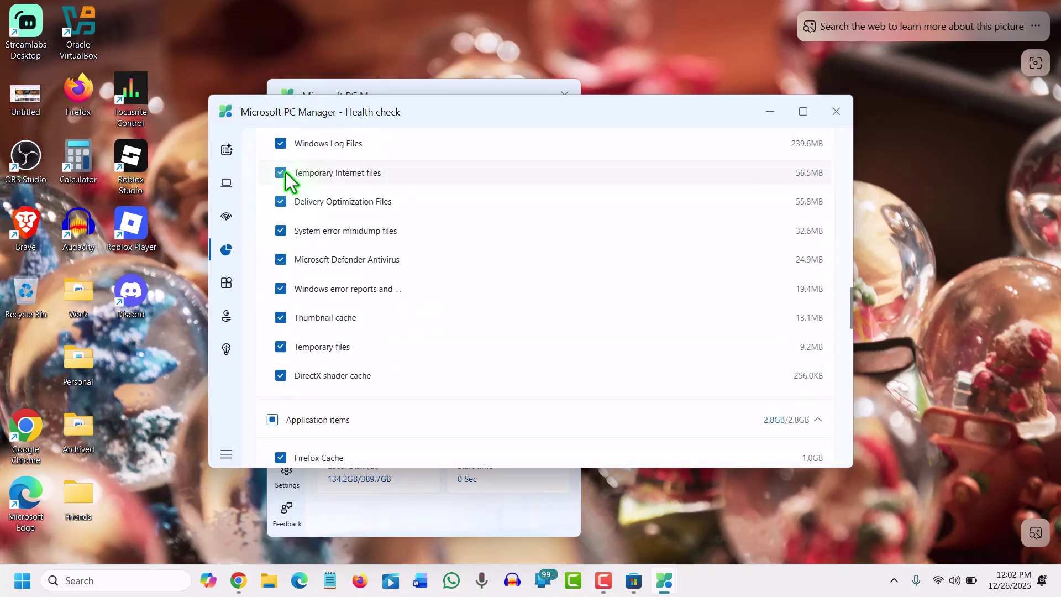
scroll(293, 213, "up", 2)
scroll(332, 246, "up", 5)
scroll(337, 244, "up", 5)
scroll(354, 246, "up", 5)
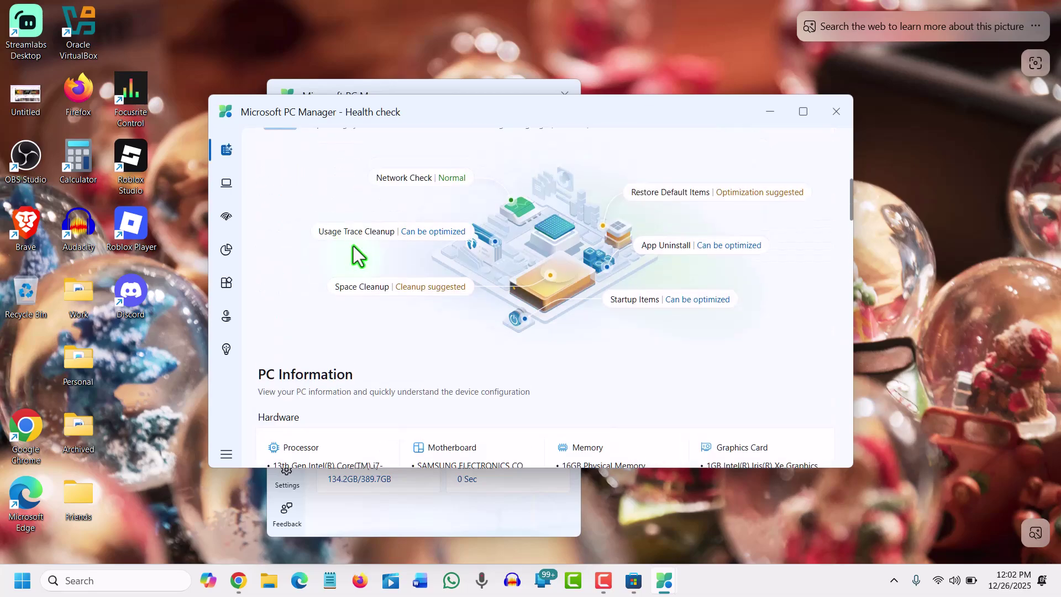
scroll(284, 260, "down", 1)
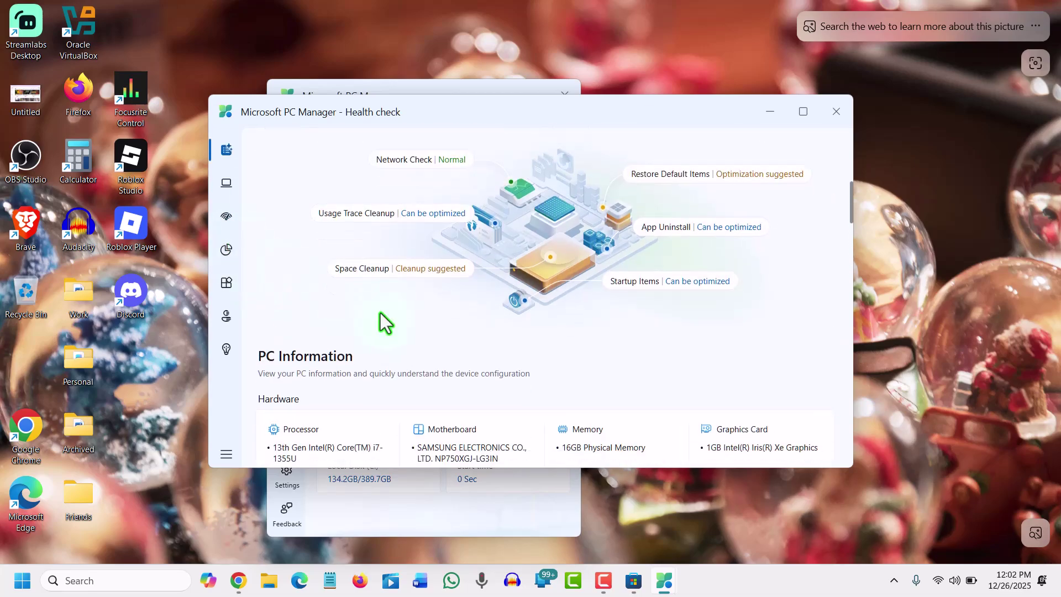
scroll(381, 313, "up", 2)
scroll(393, 310, "up", 2)
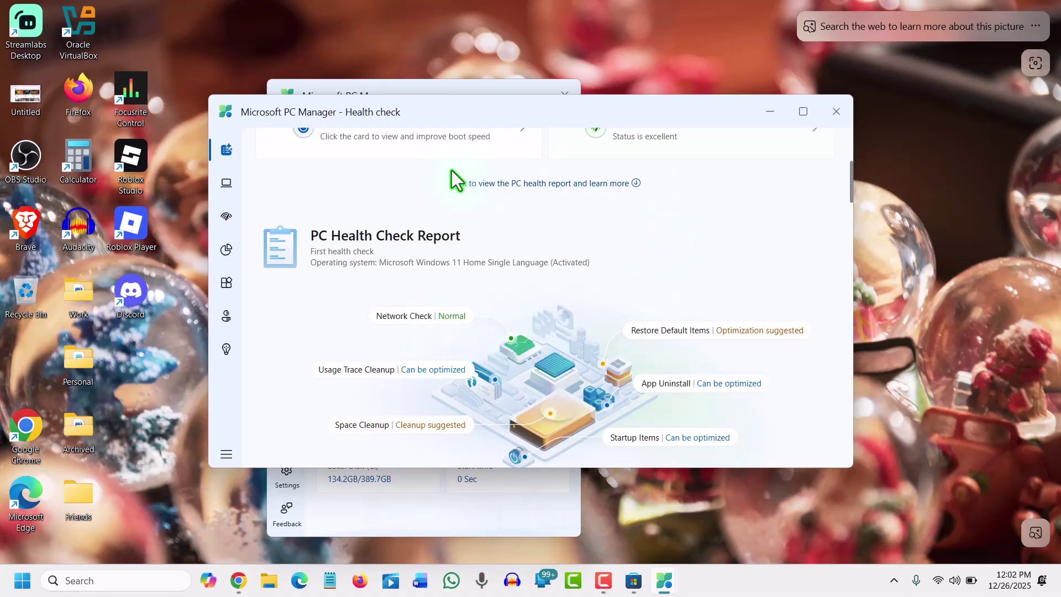
scroll(441, 270, "up", 5)
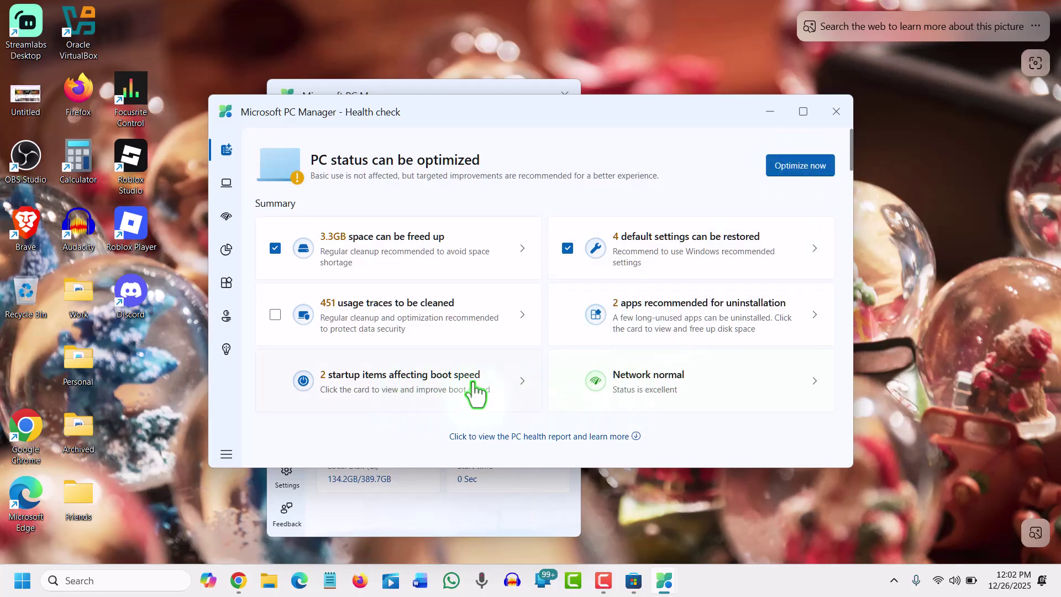
left_click(506, 395)
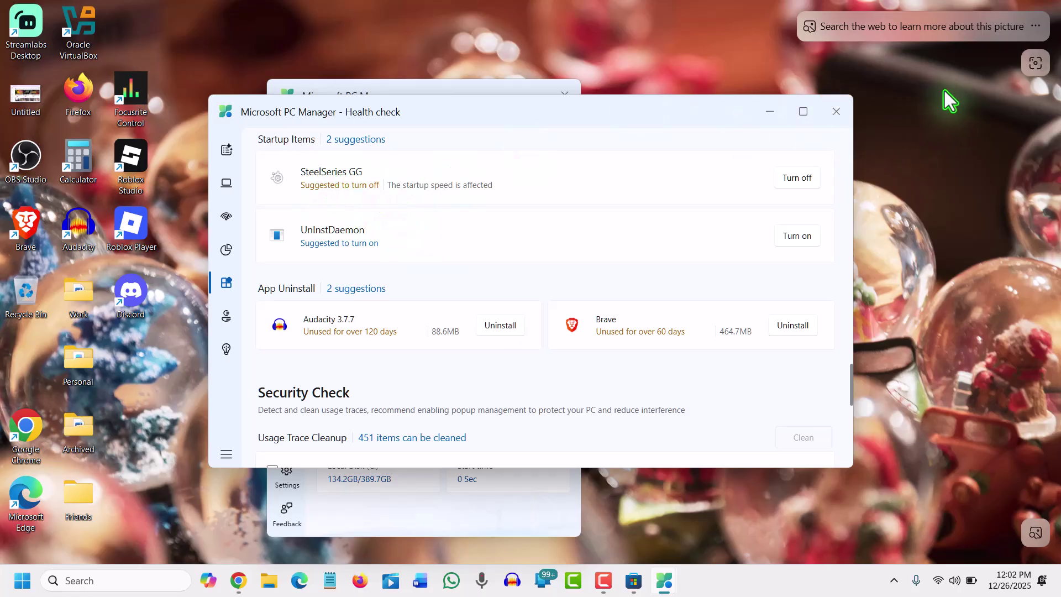
scroll(544, 295, "up", 5)
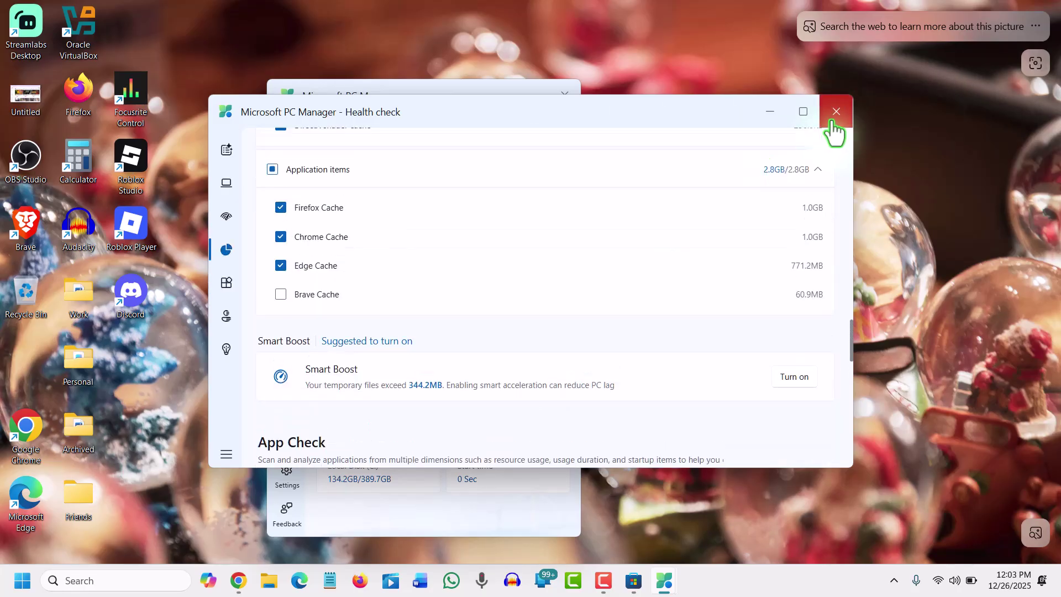
Close the health check report, browse the running Process list, then go back Home.
left_click(833, 111)
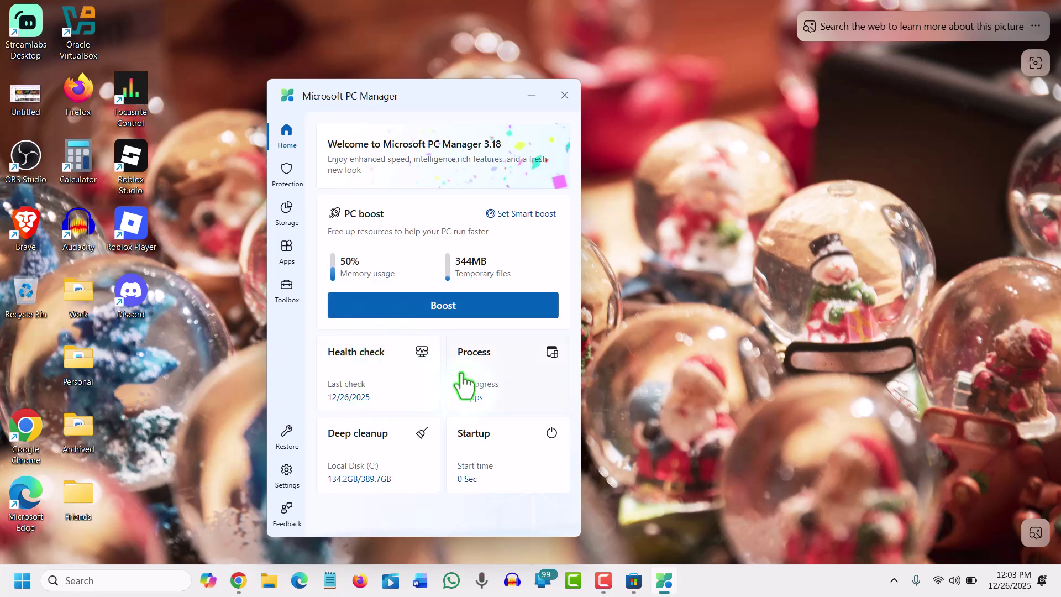
left_click(495, 380)
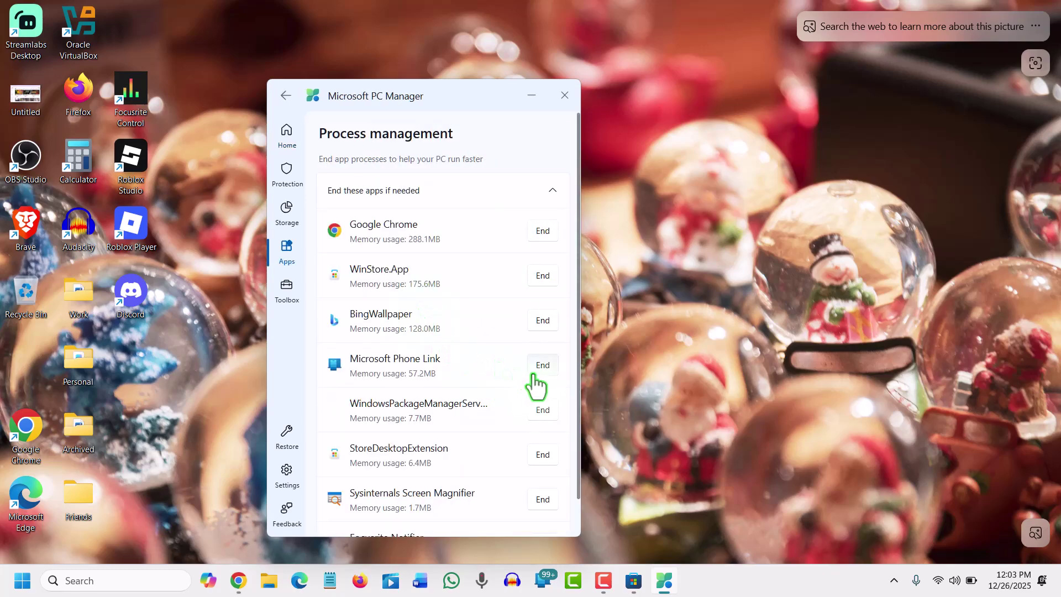
scroll(510, 457, "down", 2)
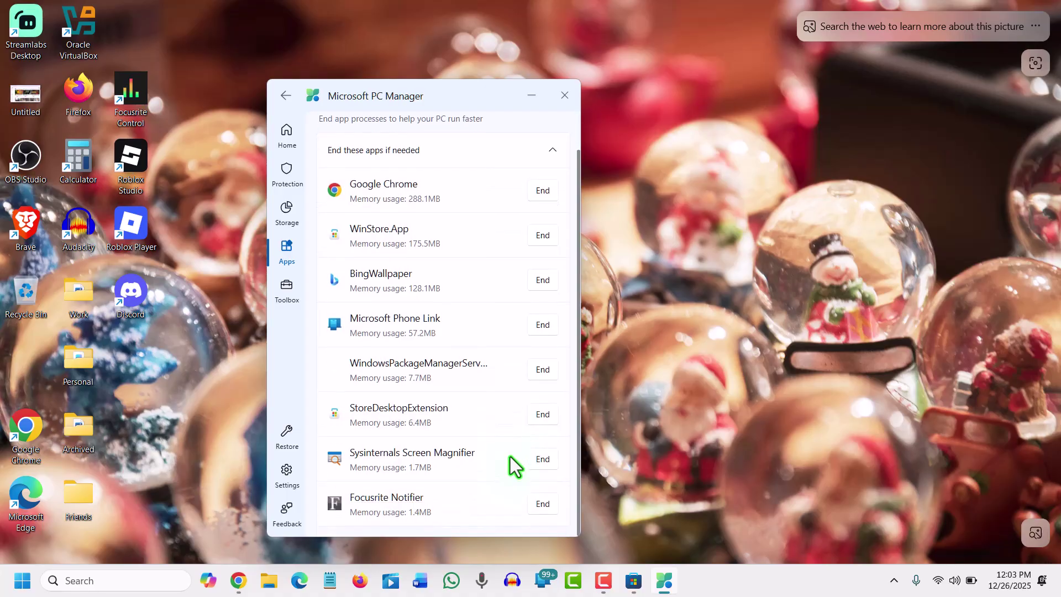
scroll(406, 238, "up", 2)
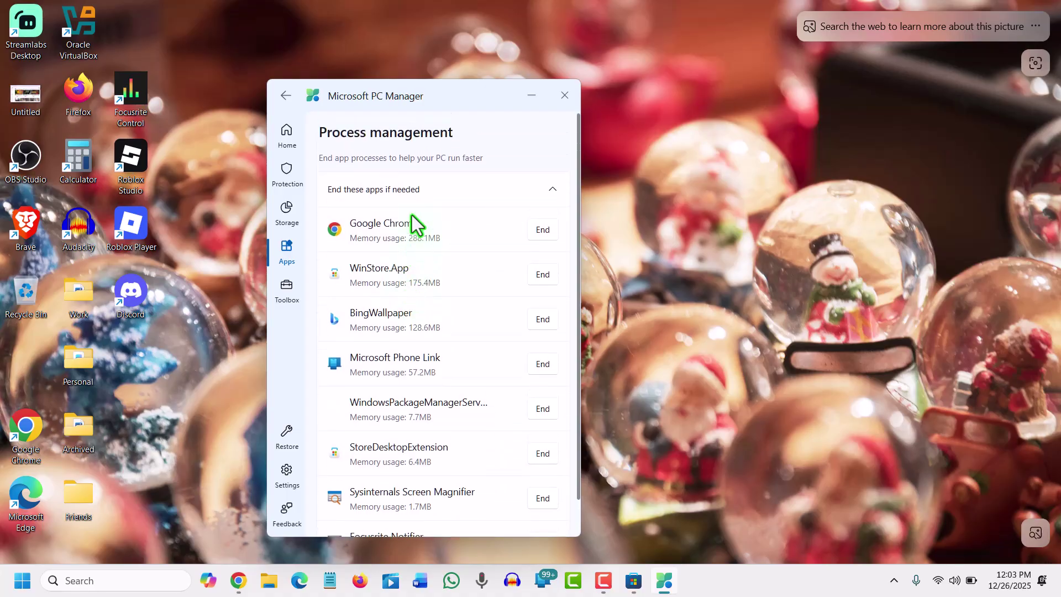
left_click(286, 137)
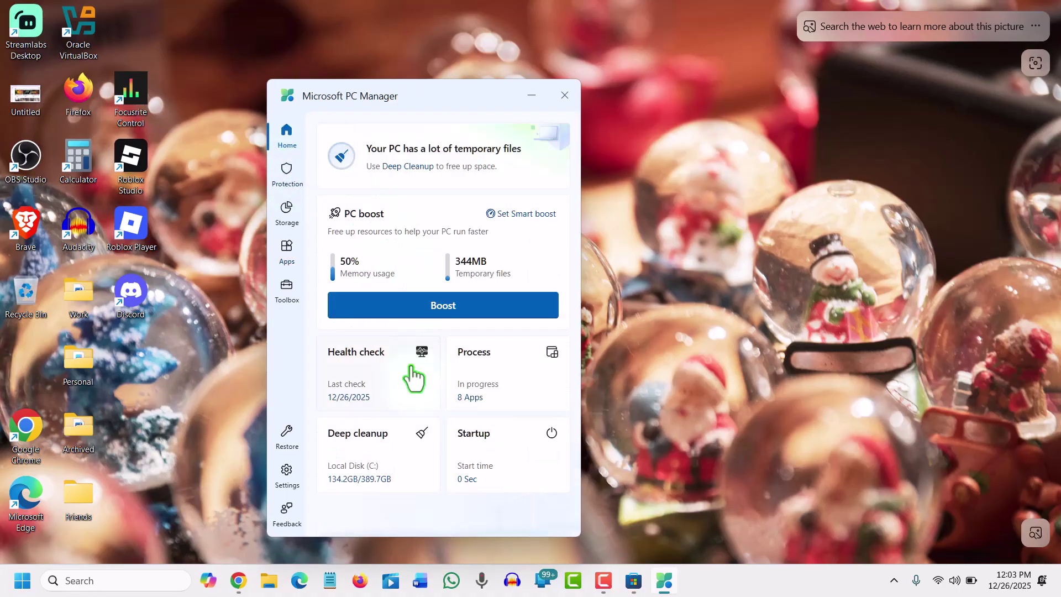
Open Deep cleanup and scroll through its 4.4GB of detected items to Computer Usage Traces.
left_click(364, 467)
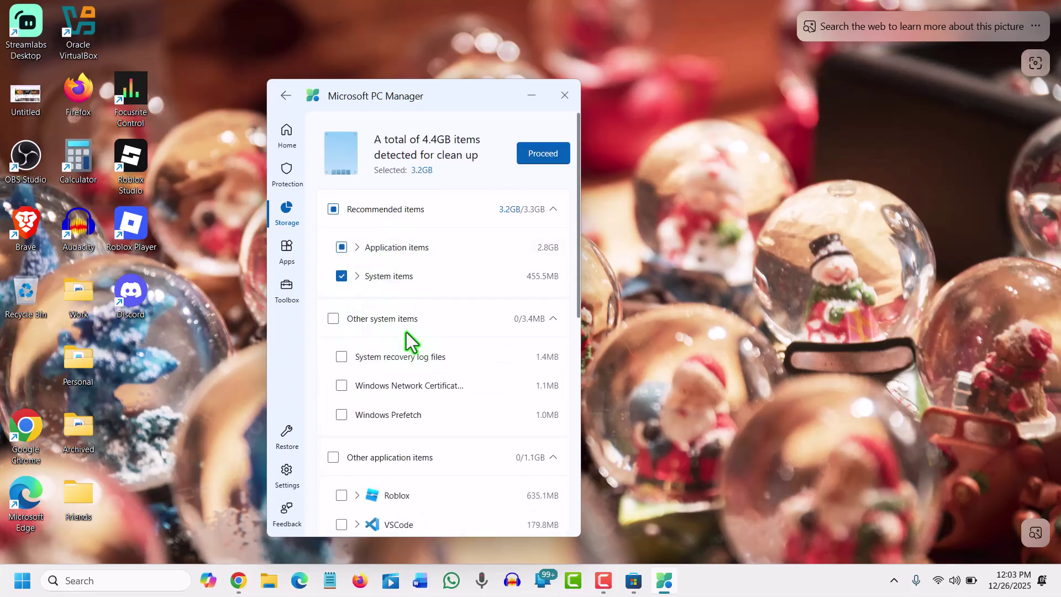
mouse_move(390, 414)
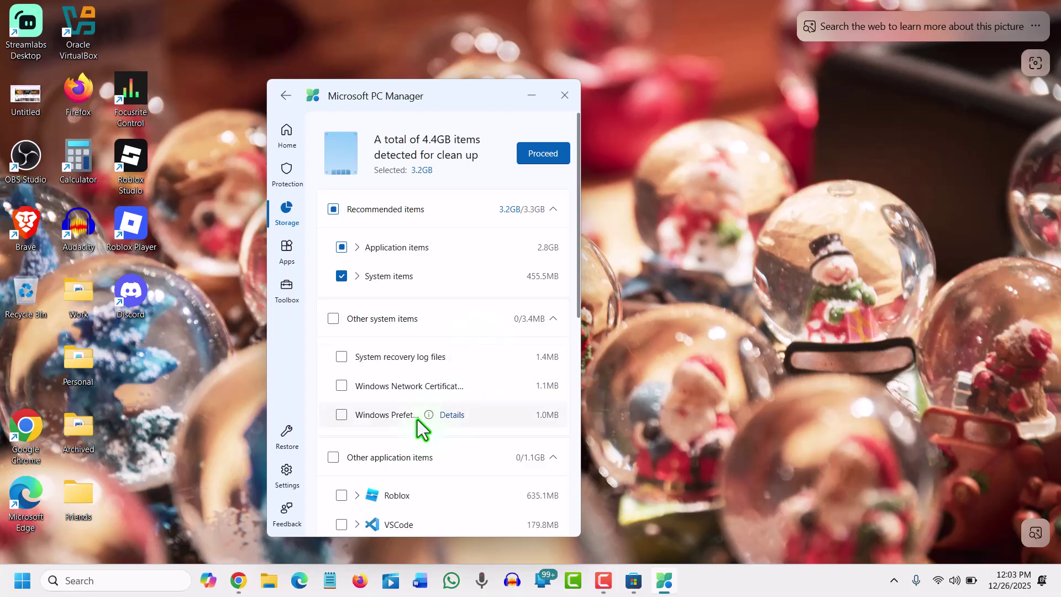
scroll(418, 419, "down", 2)
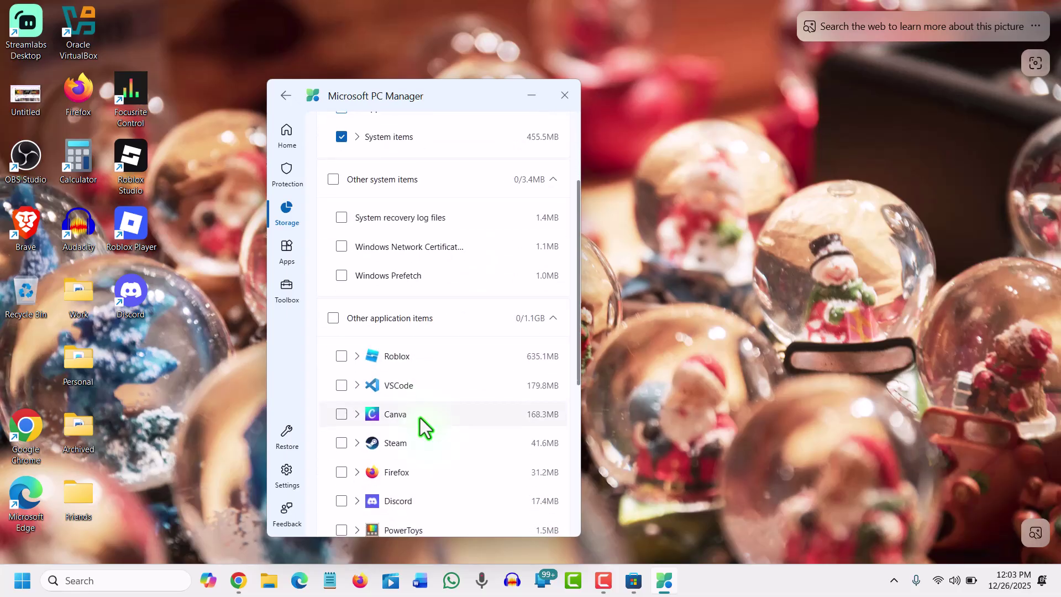
scroll(420, 418, "down", 1)
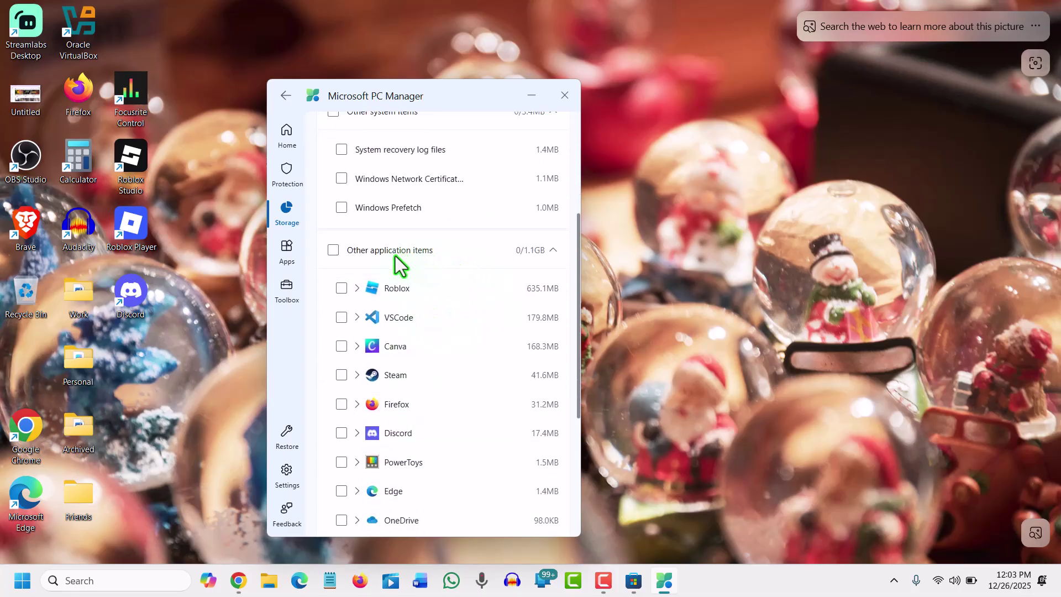
scroll(469, 320, "down", 1)
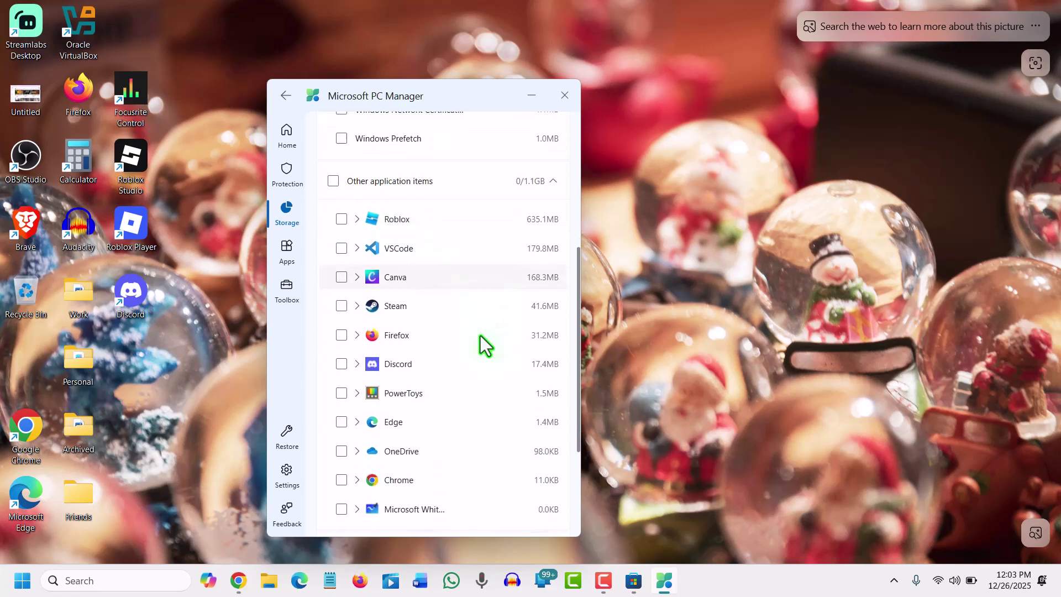
scroll(480, 336, "down", 1)
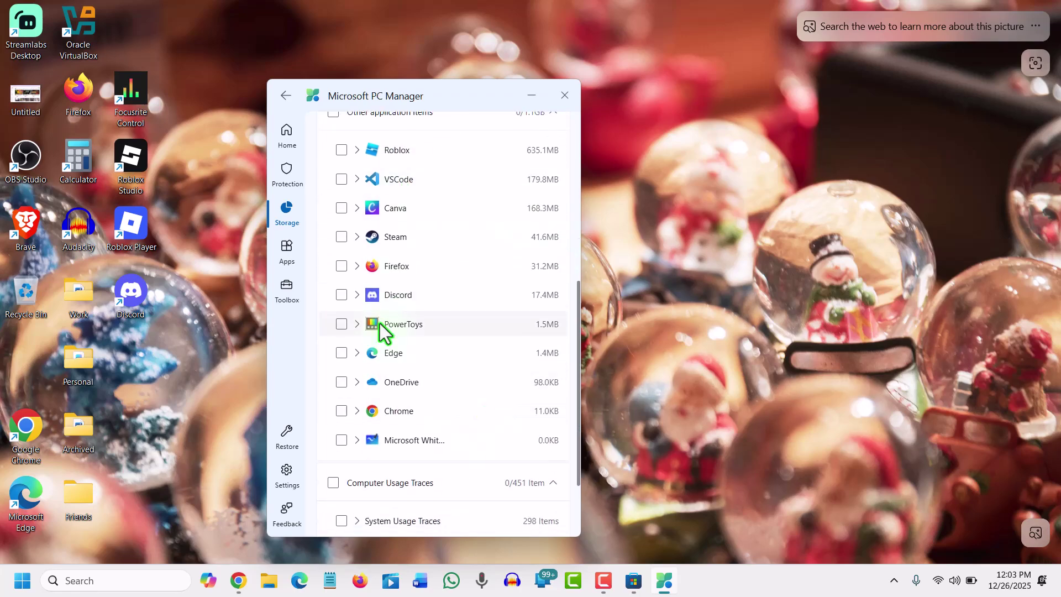
scroll(379, 343, "down", 2)
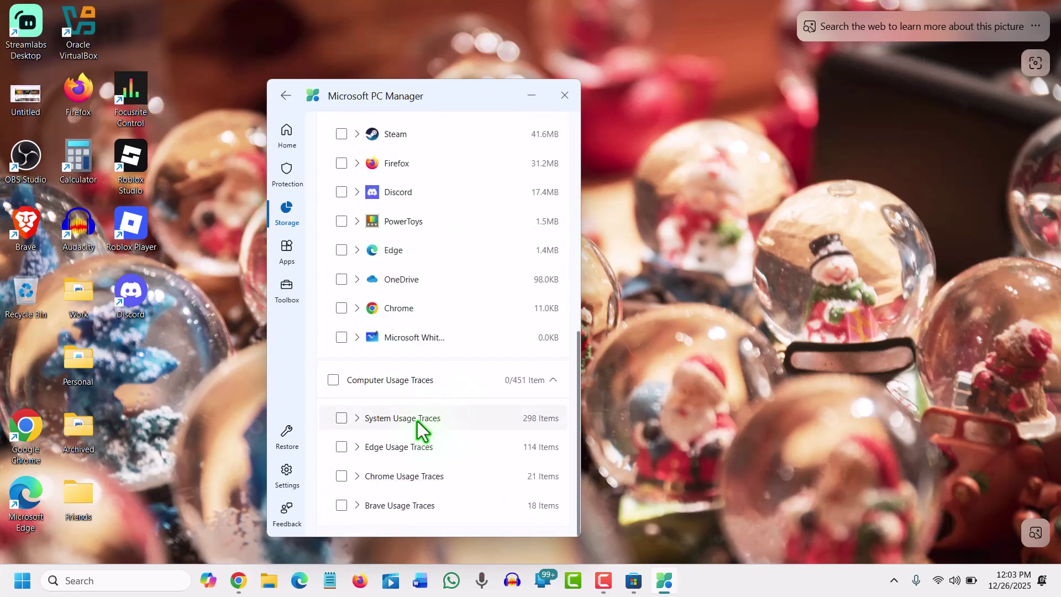
scroll(392, 393, "up", 2)
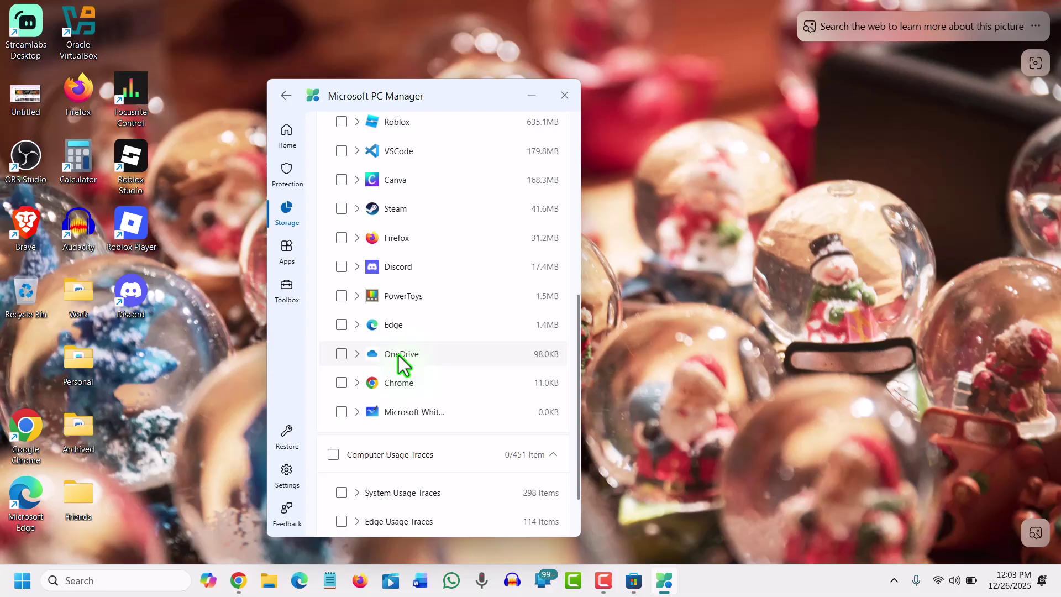
Visit the Apps and Toolbox sections, then go back to Home.
left_click(286, 251)
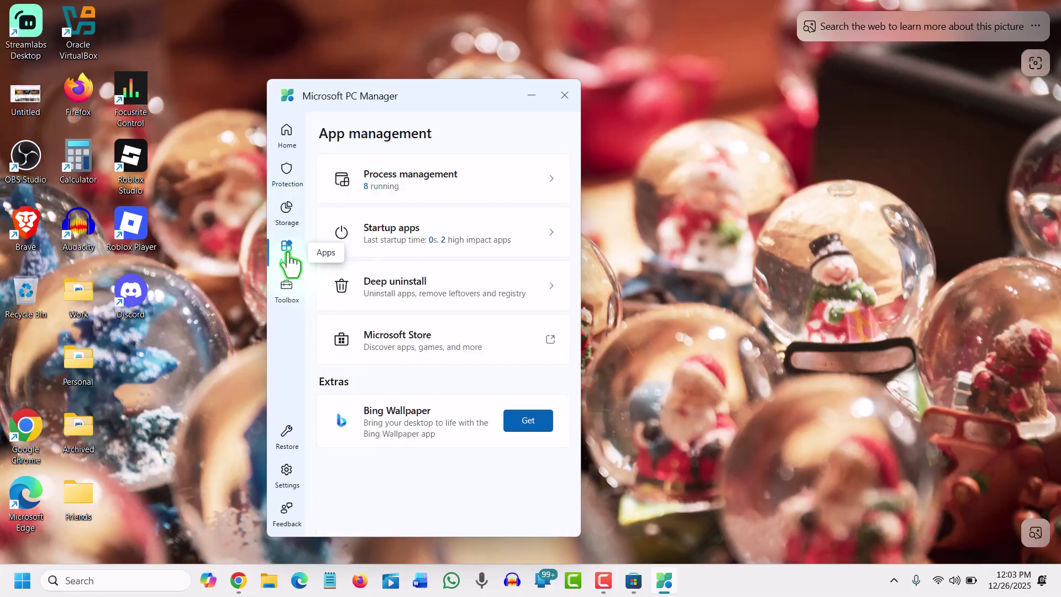
left_click(287, 298)
left_click(287, 135)
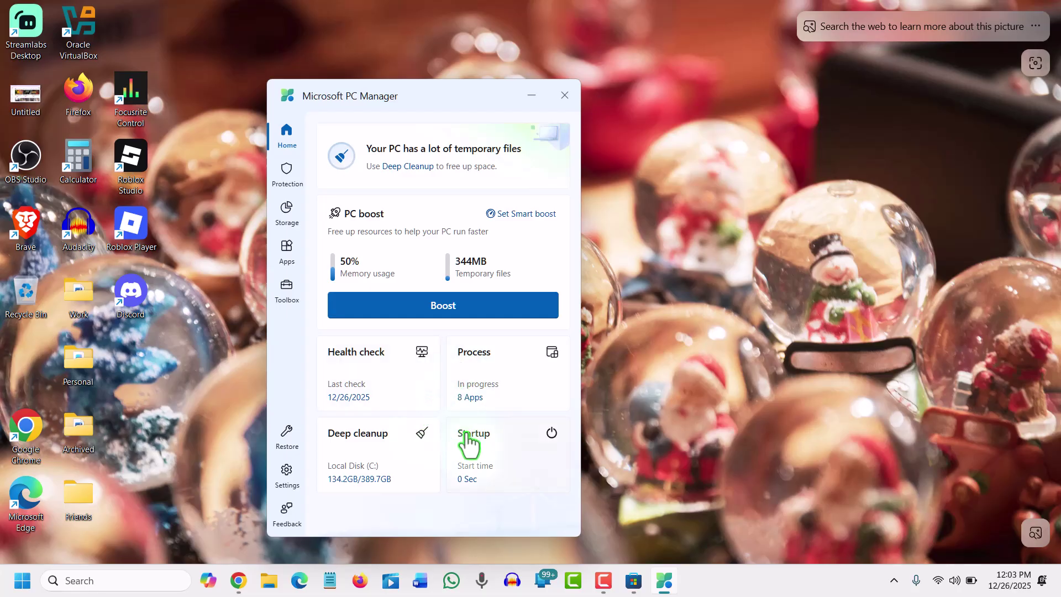
left_click(287, 436)
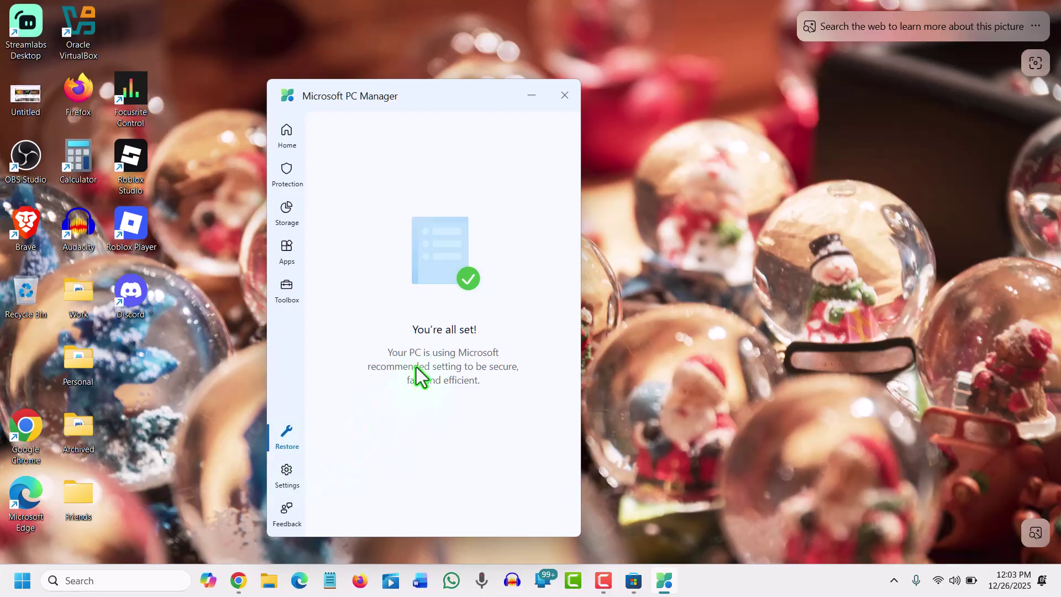
left_click(290, 478)
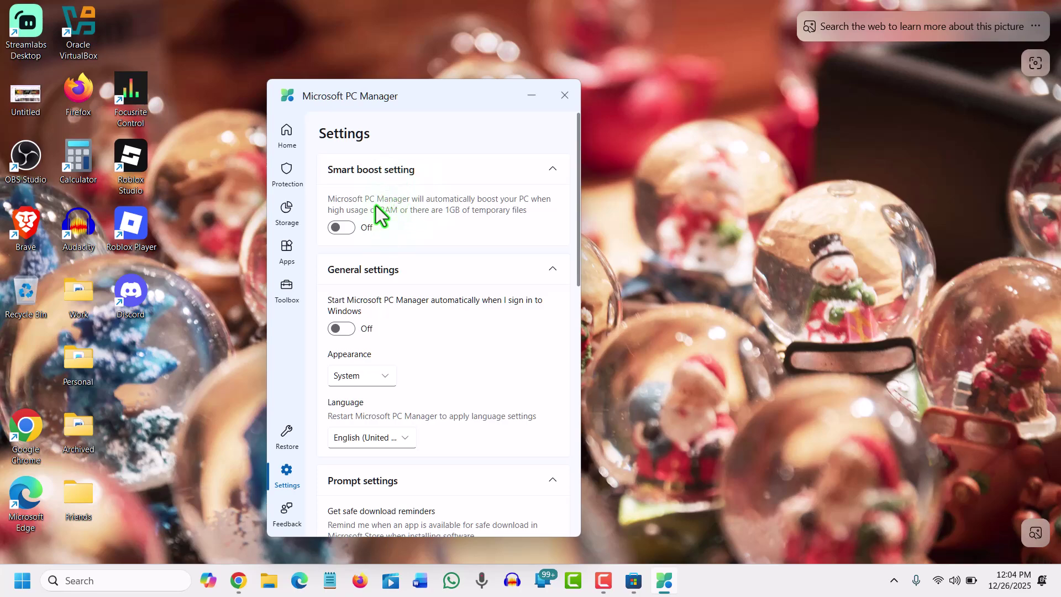
left_click(288, 135)
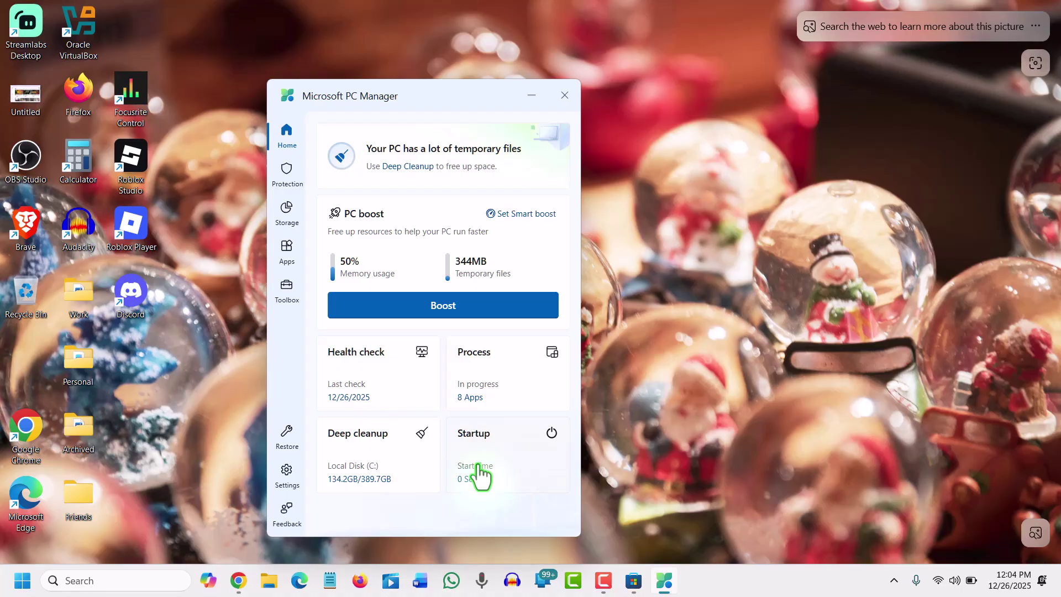
Browse the System protection tools and the Taskbar repair options.
left_click(292, 188)
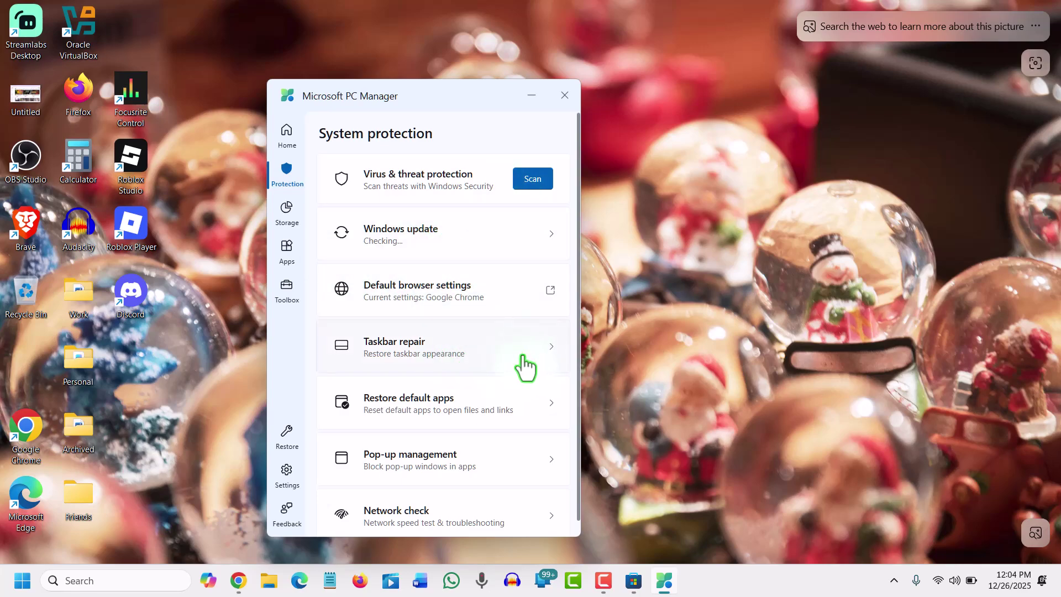
scroll(486, 420, "down", 1)
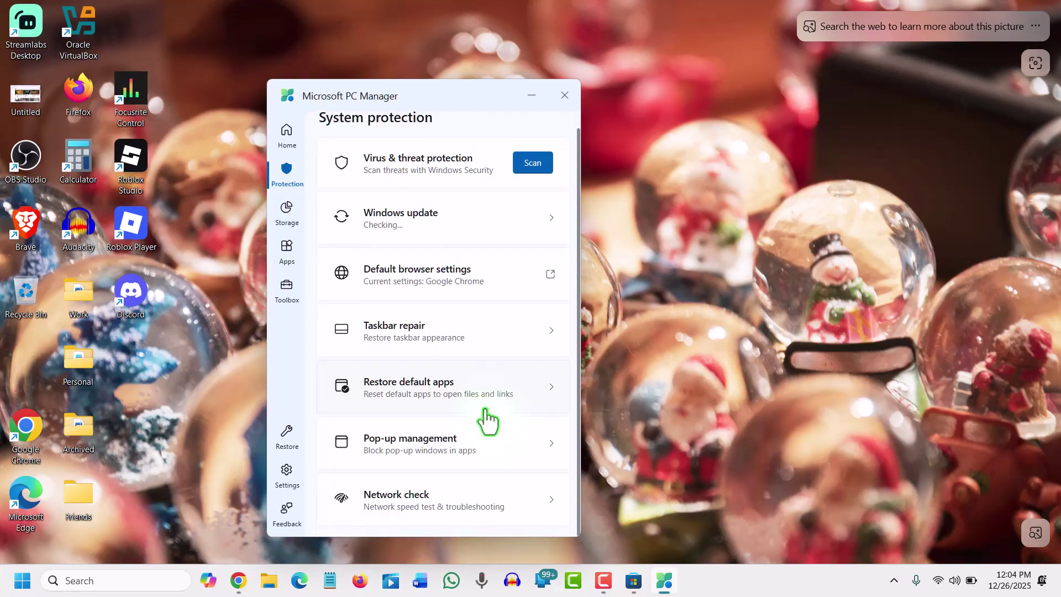
left_click(525, 338)
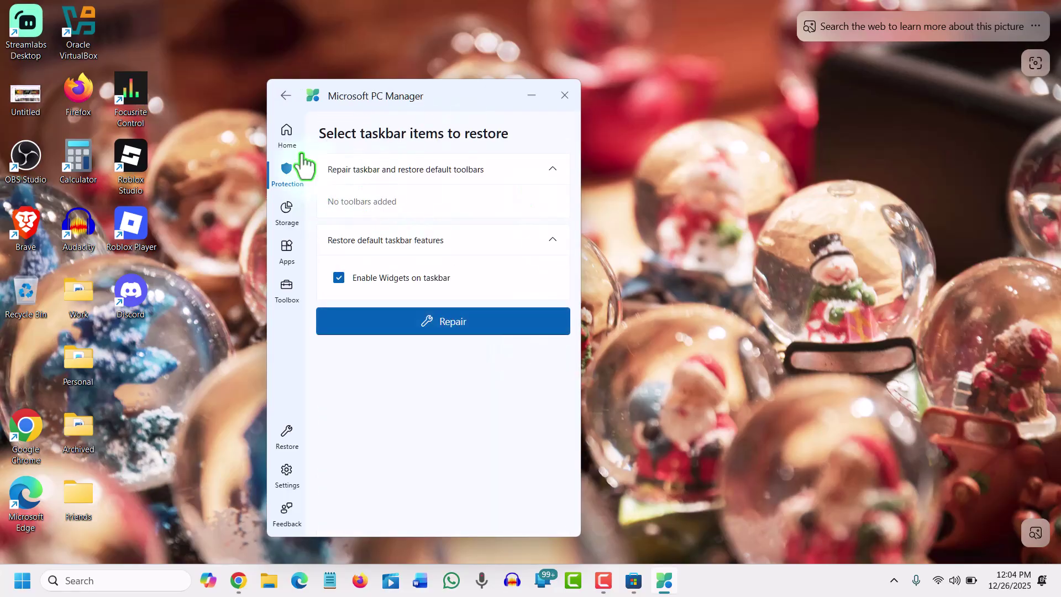
left_click(287, 135)
Revisit System protection, go back to Home, and close Microsoft PC Manager.
left_click(280, 189)
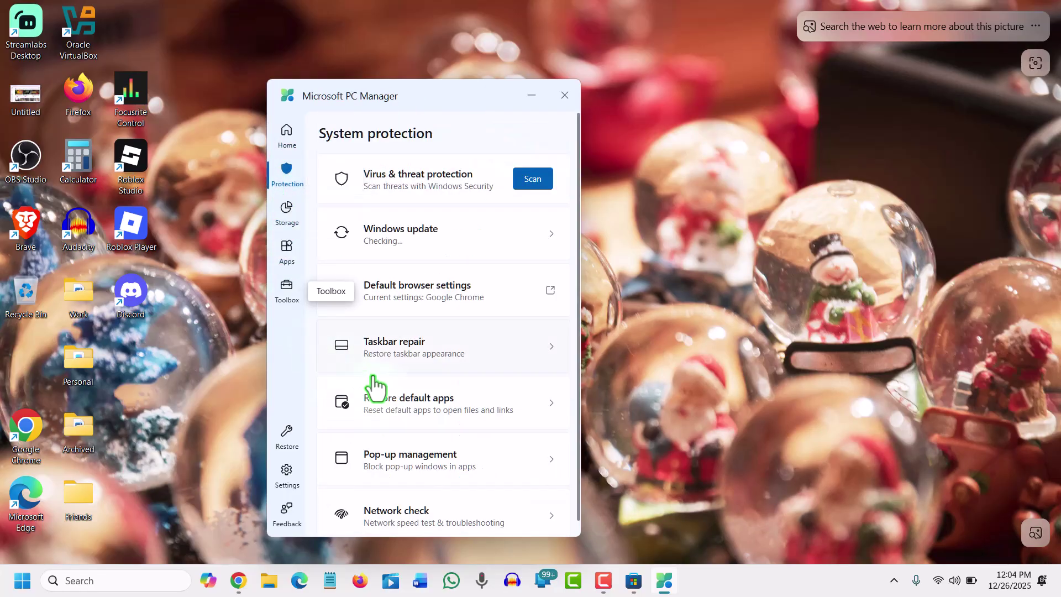
scroll(390, 398, "down", 1)
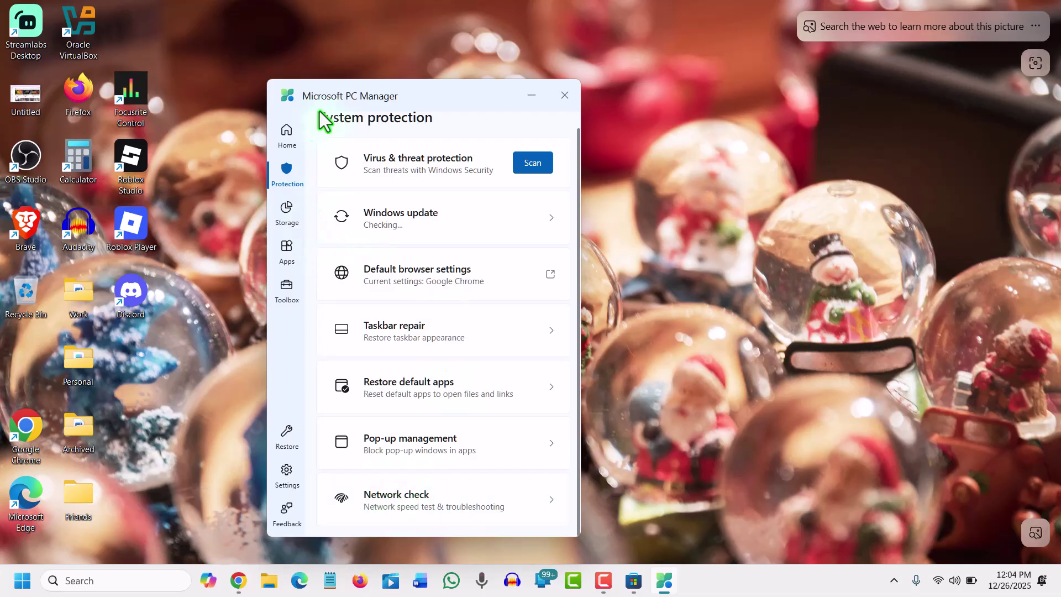
left_click(288, 141)
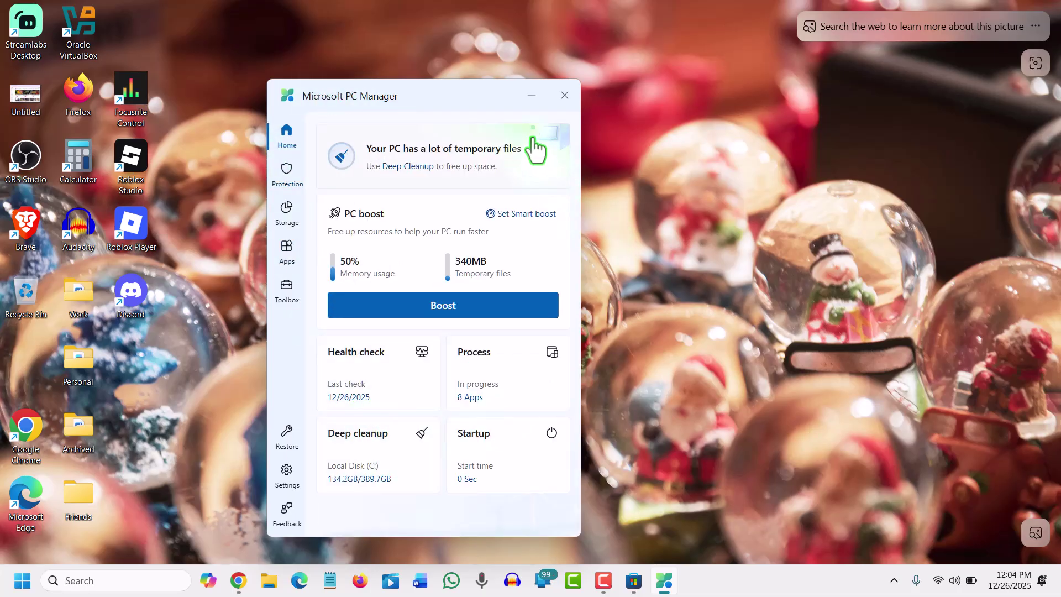
left_click(531, 95)
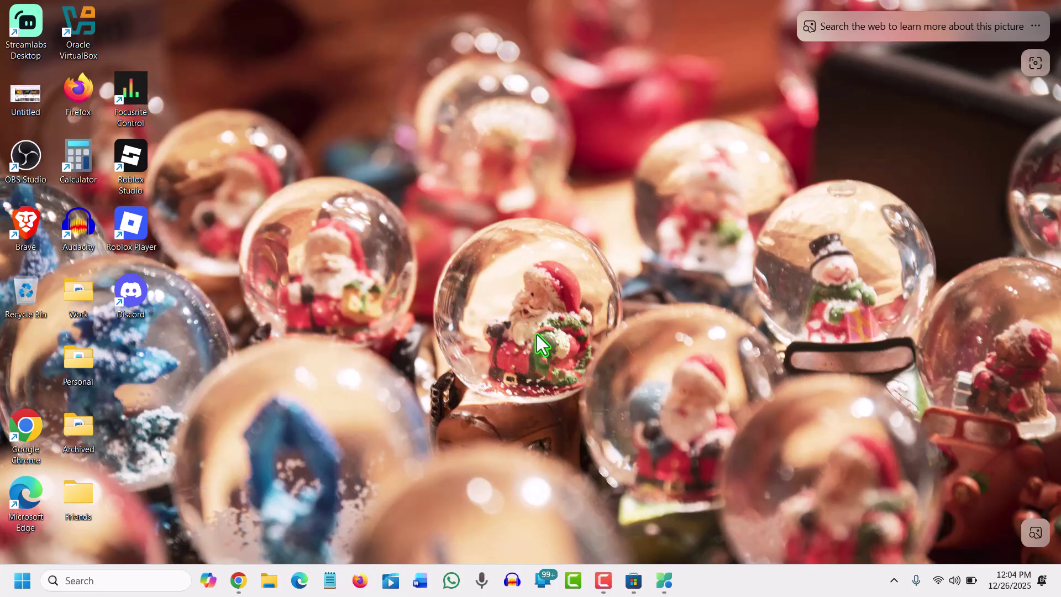